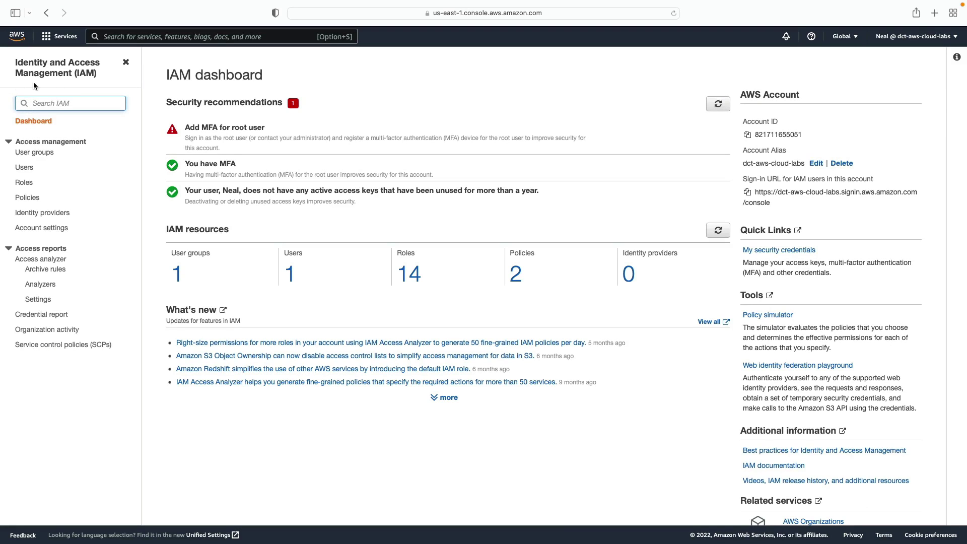
Step: Open the IAM Users list from the Access management sidebar
{"action": "left_click", "coordinate": [25, 168]}
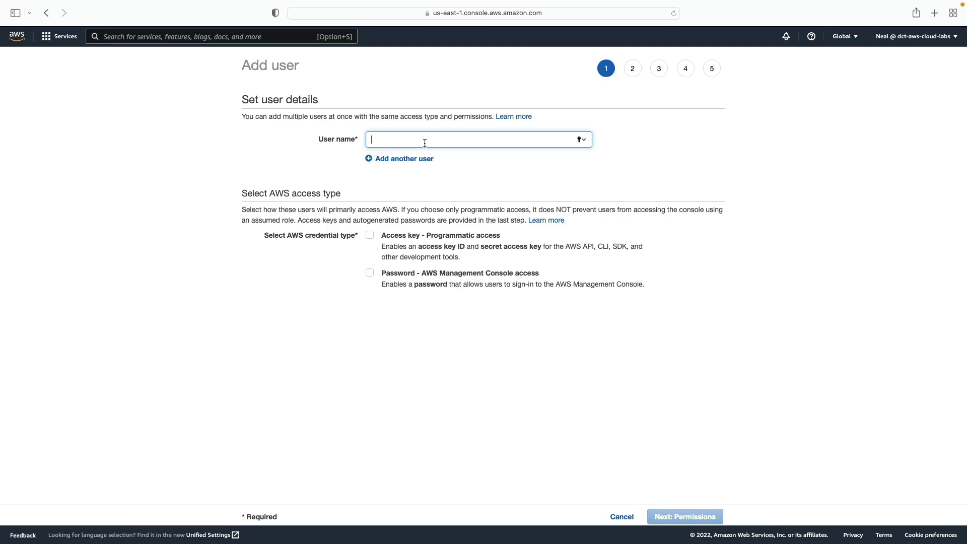
{"action": "type", "text": "Paul"}
Step: Name the user Paul and enable console access with a custom password and no forced reset
{"action": "left_click", "coordinate": [238, 279]}
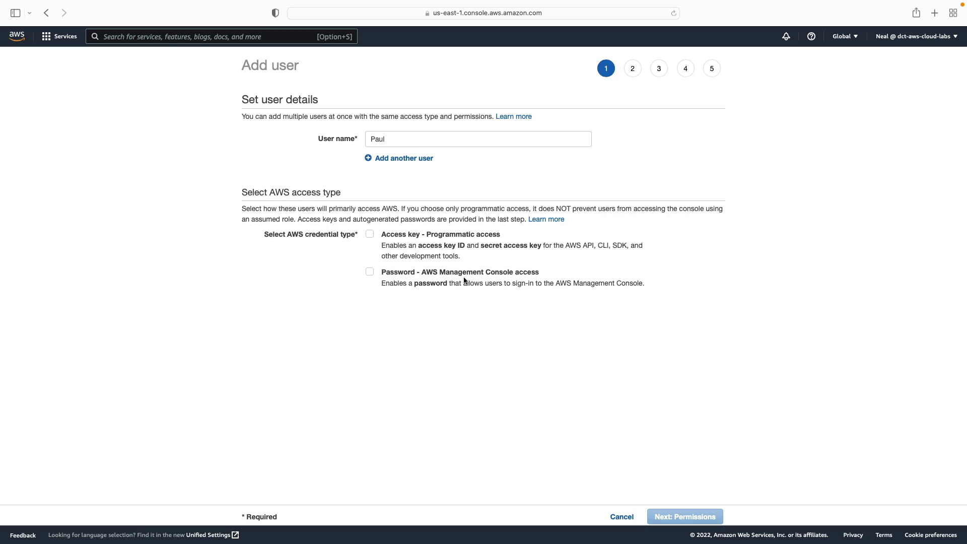
{"action": "left_click", "coordinate": [370, 273]}
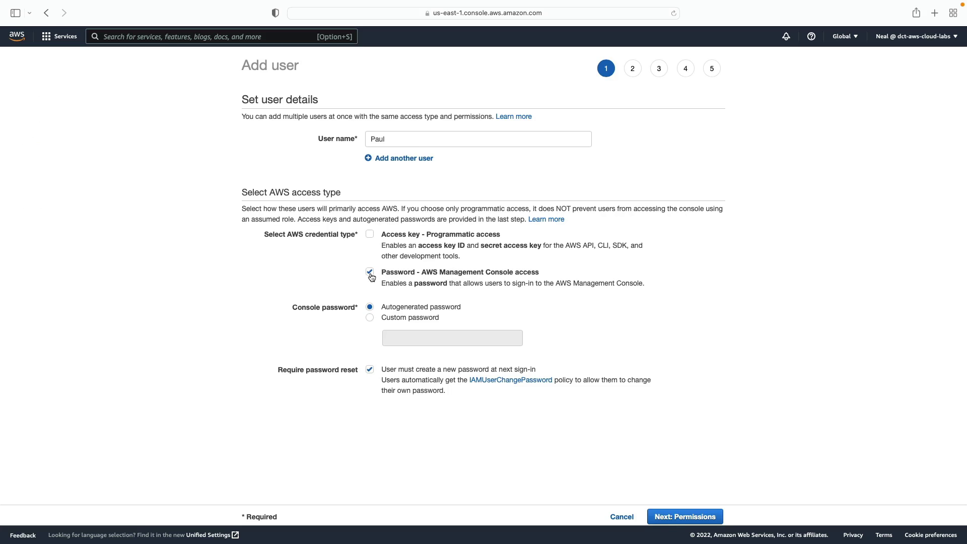
{"action": "left_click", "coordinate": [369, 317]}
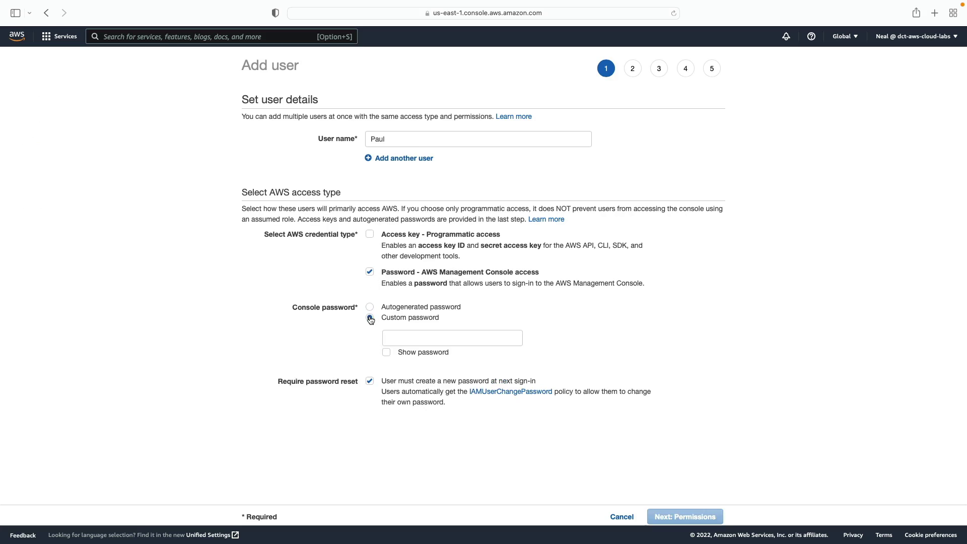
{"action": "left_click", "coordinate": [370, 383]}
Step: Paste in the custom password and continue past the Permissions step without adding permissions
{"action": "left_click", "coordinate": [401, 338]}
{"action": "key", "text": "super+v"}
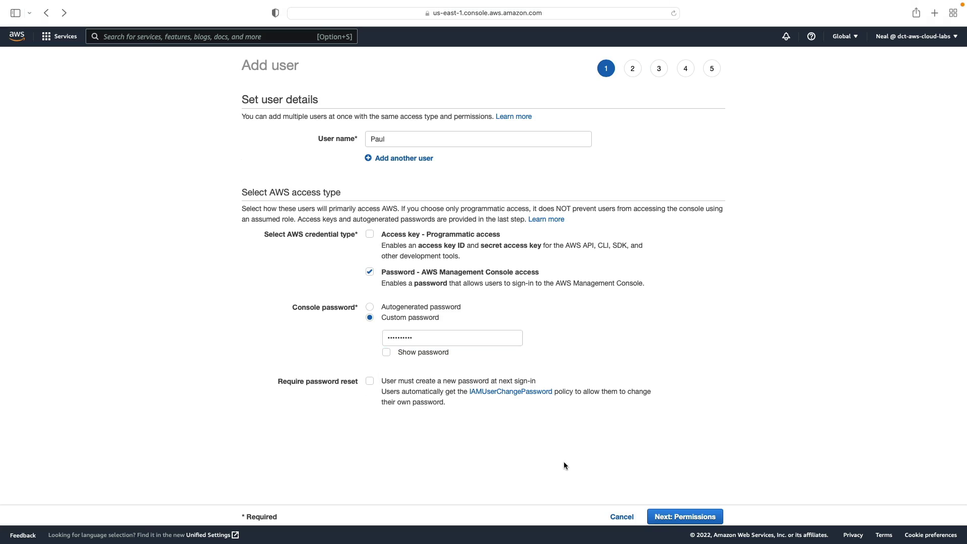
{"action": "left_click", "coordinate": [688, 518]}
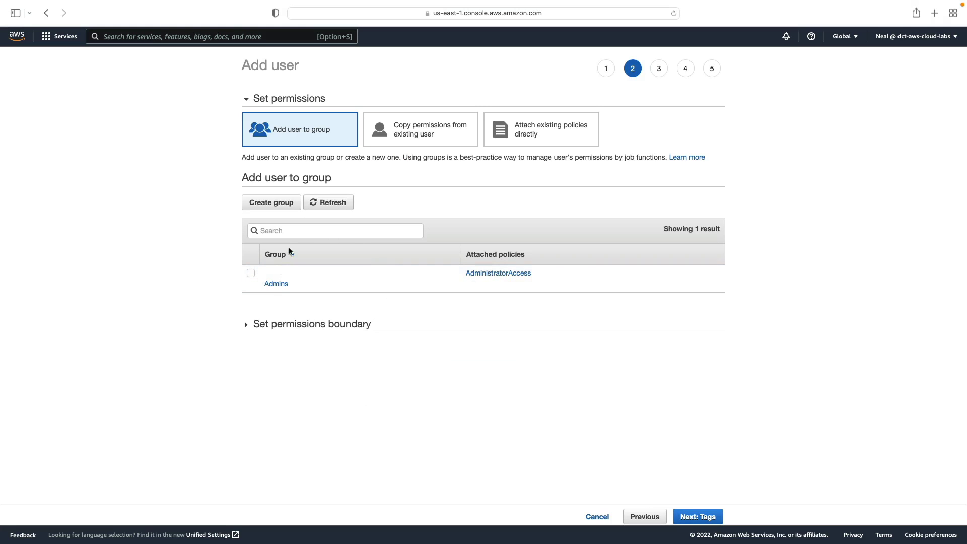
{"action": "left_click", "coordinate": [698, 517]}
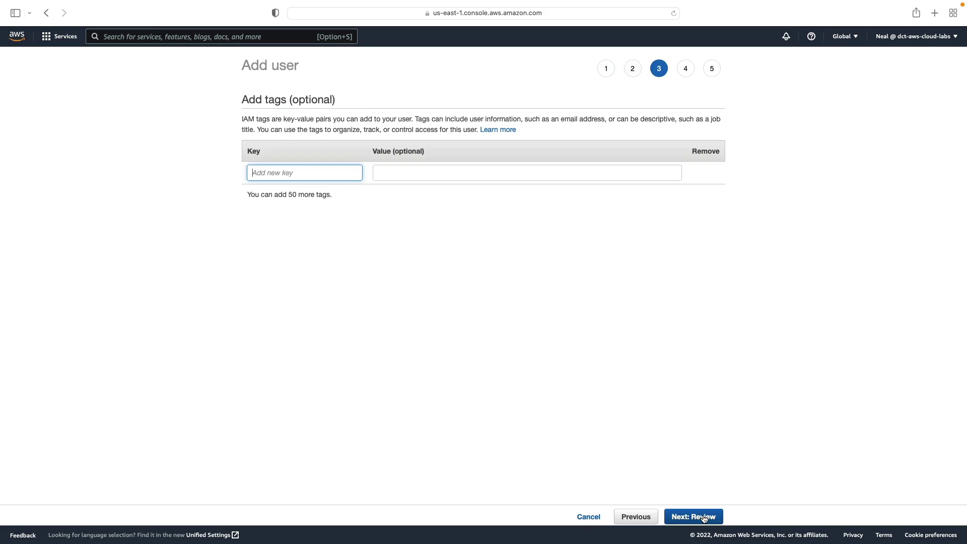
Step: Skip tags, create user Paul, close the wizard, and open Paul's summary
{"action": "left_click", "coordinate": [694, 517]}
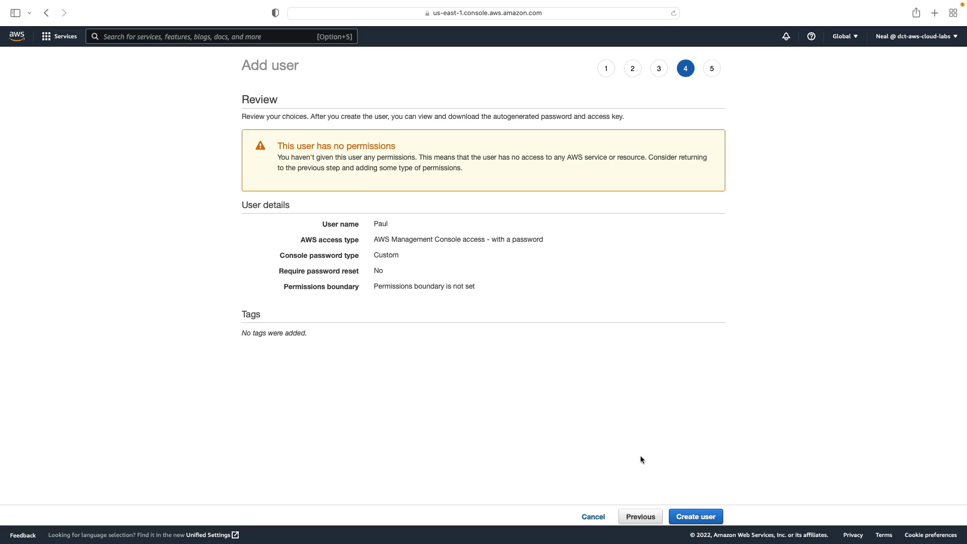
{"action": "left_click", "coordinate": [696, 517]}
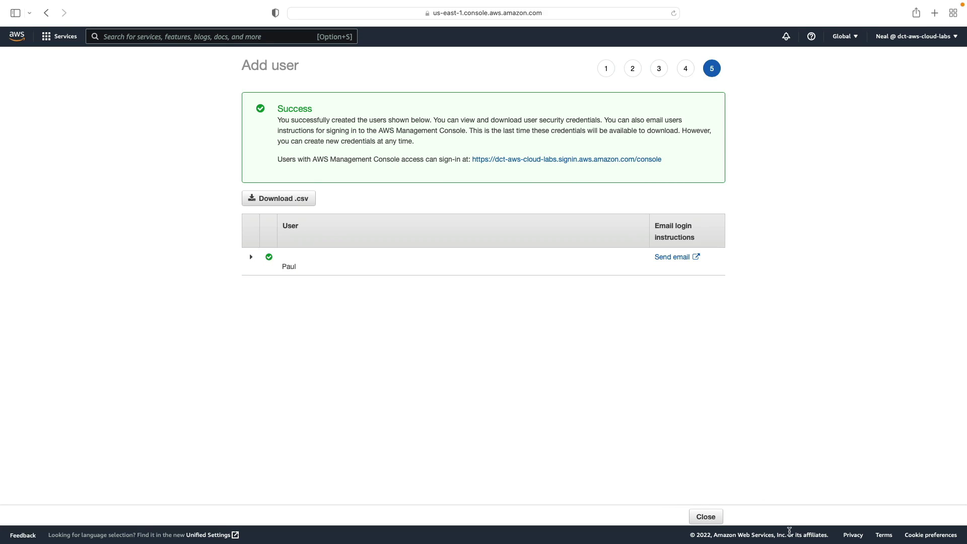
{"action": "left_click", "coordinate": [706, 517]}
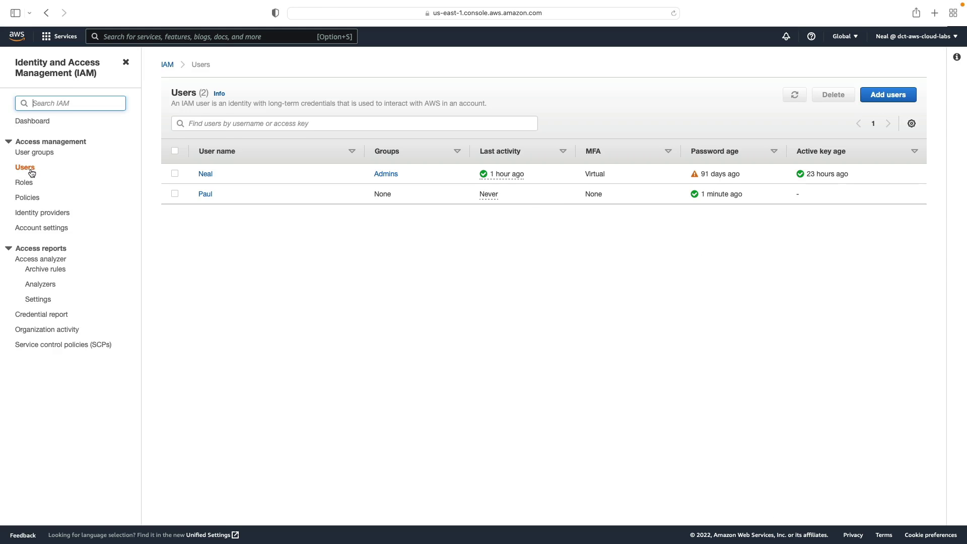
{"action": "left_click", "coordinate": [203, 193]}
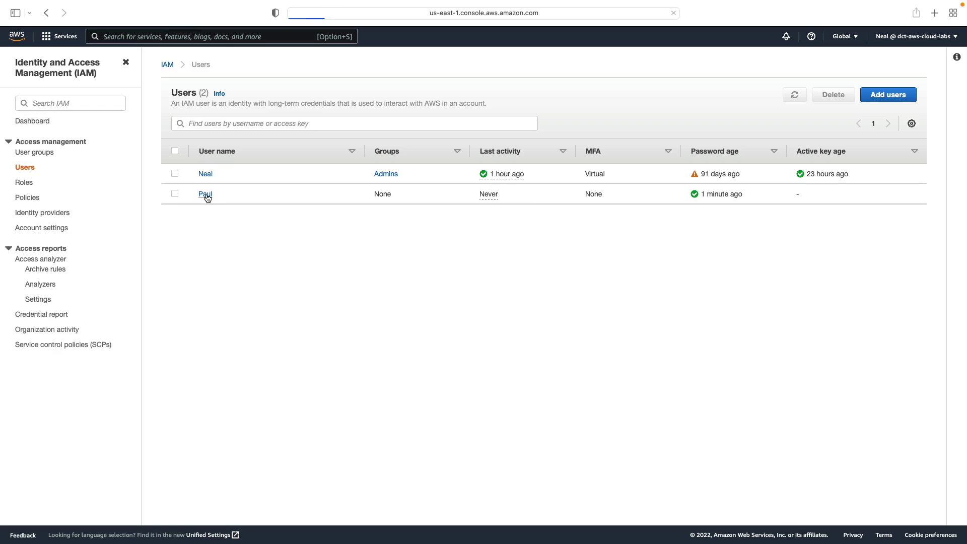
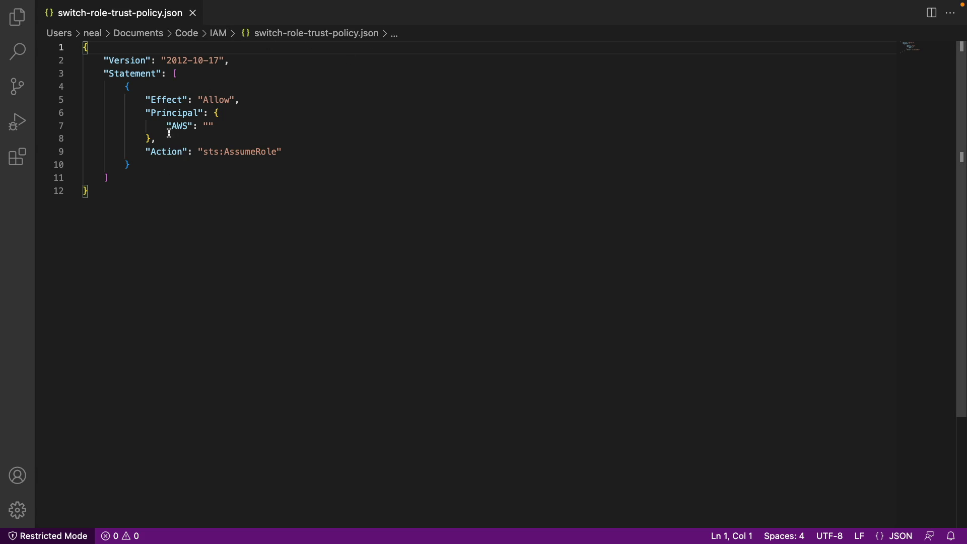
Step: Paste Paul's user ARN as the trust policy's AWS principal and select the whole policy
{"action": "left_click", "coordinate": [207, 126]}
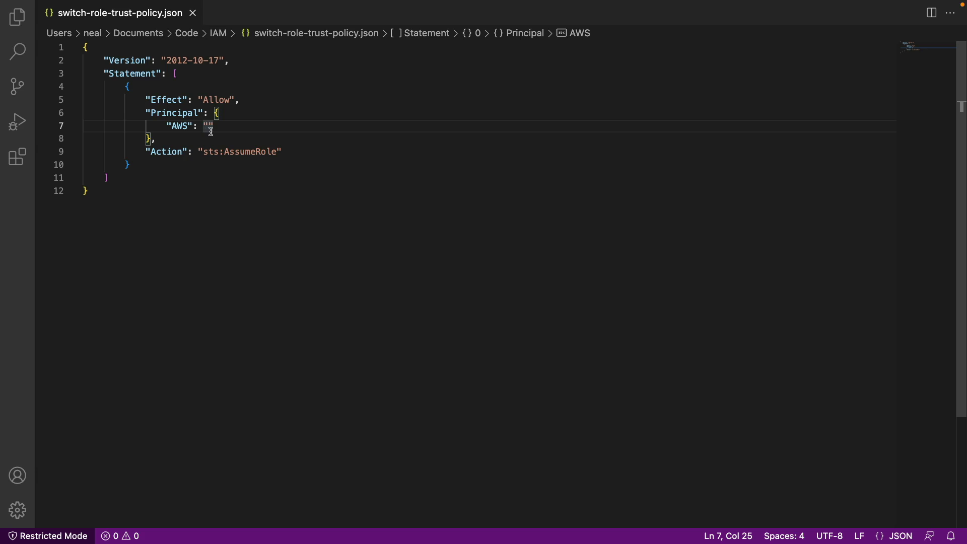
{"action": "key", "text": "super+v"}
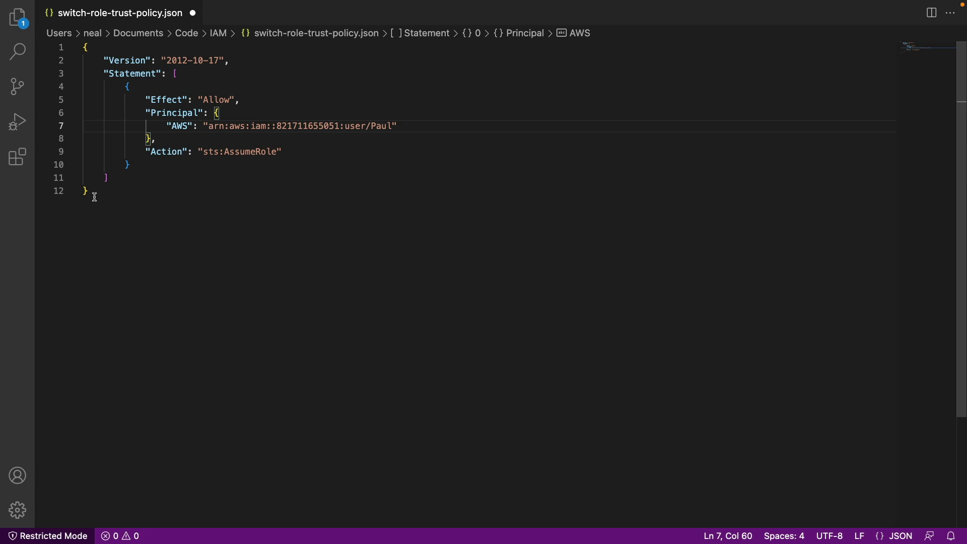
{"action": "left_click_drag", "start_coordinate": [94, 196], "coordinate": [60, 47]}
{"action": "key", "text": "super+c"}
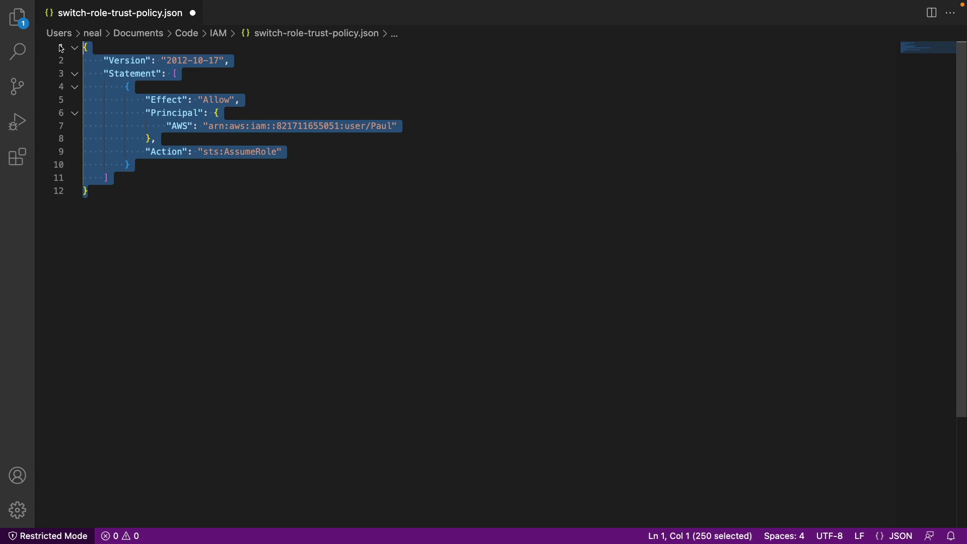
{"action": "key", "text": "super+Tab"}
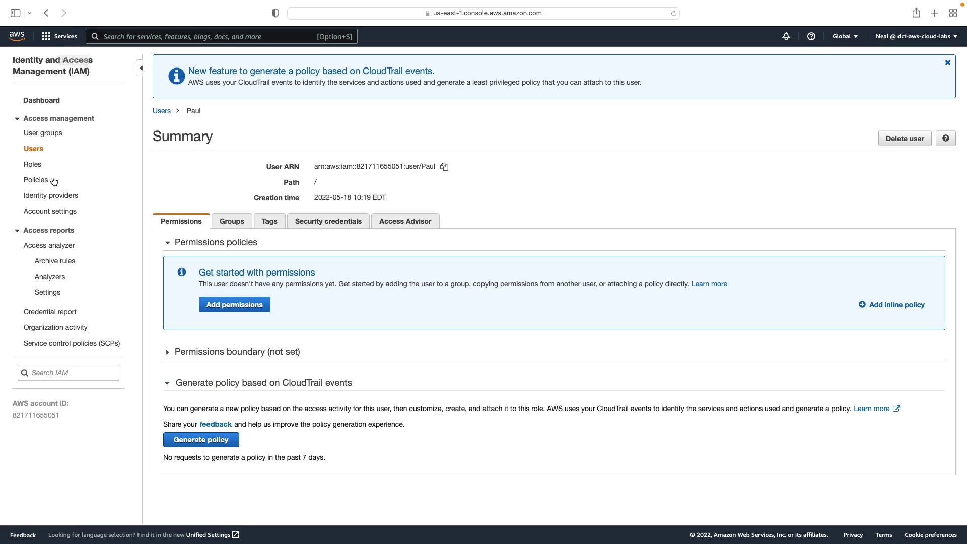
Step: Start a new IAM role, replacing the default custom trust policy JSON with the copied policy
{"action": "left_click", "coordinate": [33, 165]}
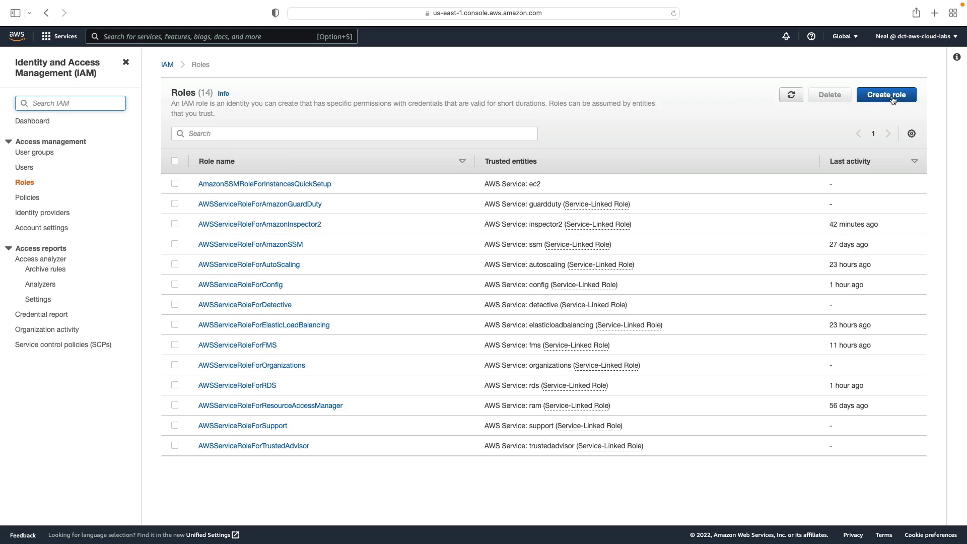
{"action": "left_click", "coordinate": [887, 98]}
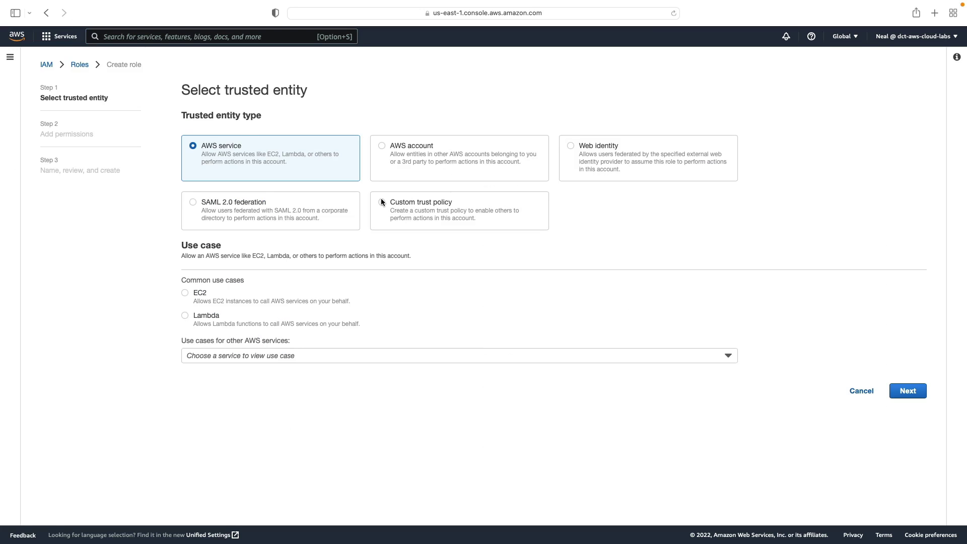
{"action": "left_click", "coordinate": [382, 203]}
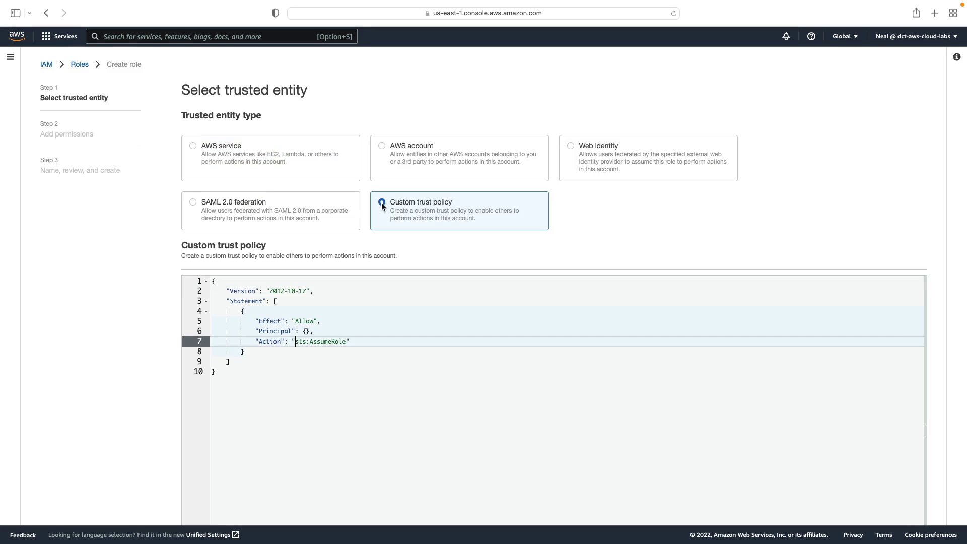
{"action": "left_click_drag", "start_coordinate": [253, 386], "coordinate": [168, 262]}
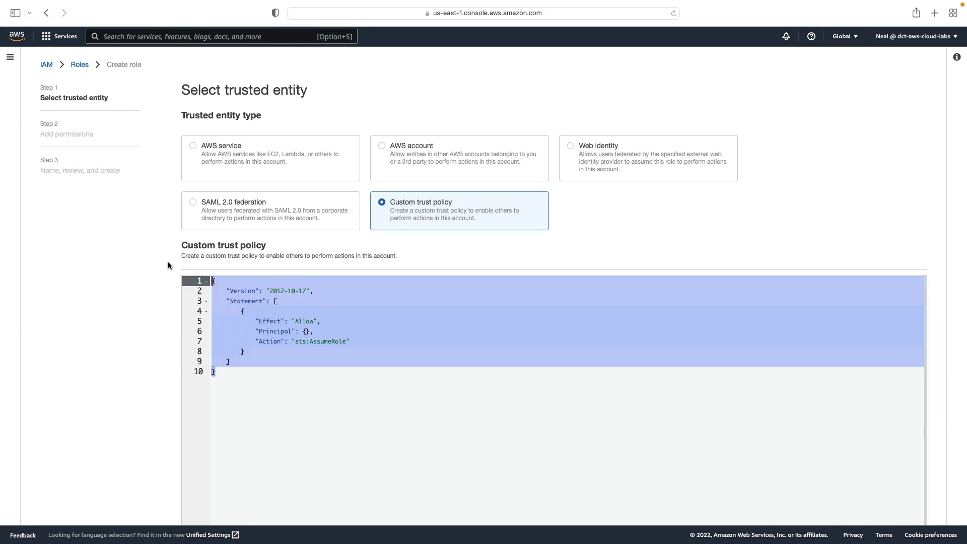
{"action": "key", "text": "super+v"}
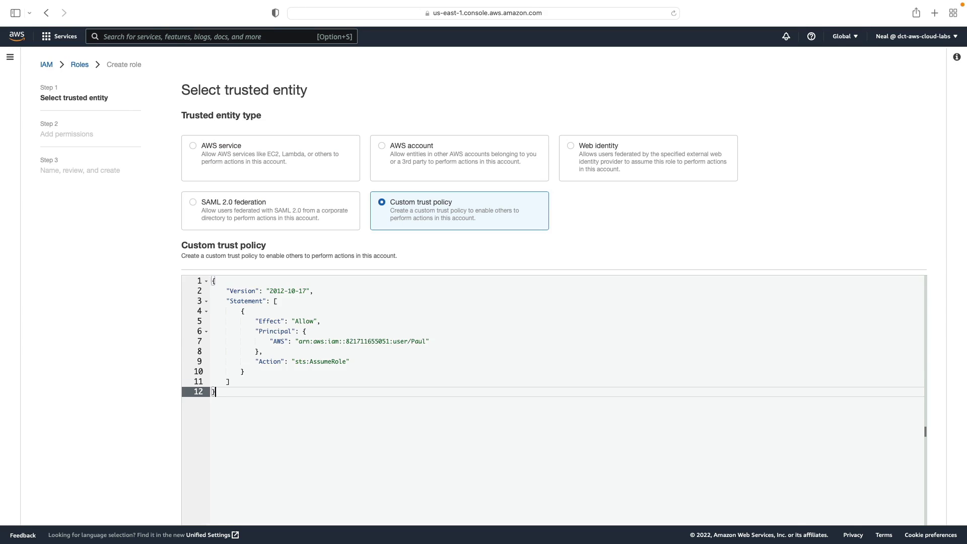
{"action": "scroll", "coordinate": [283, 314], "scroll_direction": "down", "scroll_amount": 3}
{"action": "scroll", "coordinate": [284, 315], "scroll_direction": "down", "scroll_amount": 2}
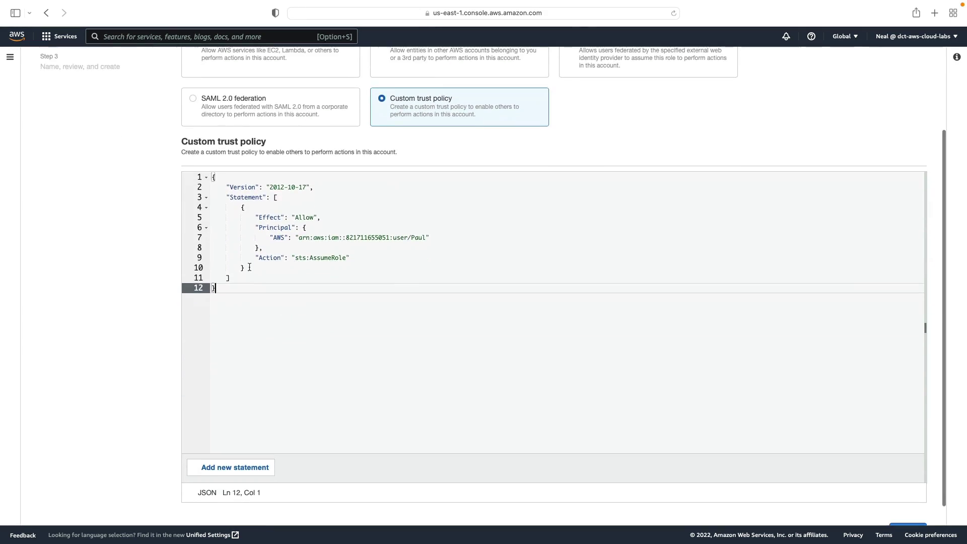
{"action": "scroll", "coordinate": [229, 274], "scroll_direction": "down", "scroll_amount": 1}
{"action": "scroll", "coordinate": [228, 274], "scroll_direction": "down", "scroll_amount": 1}
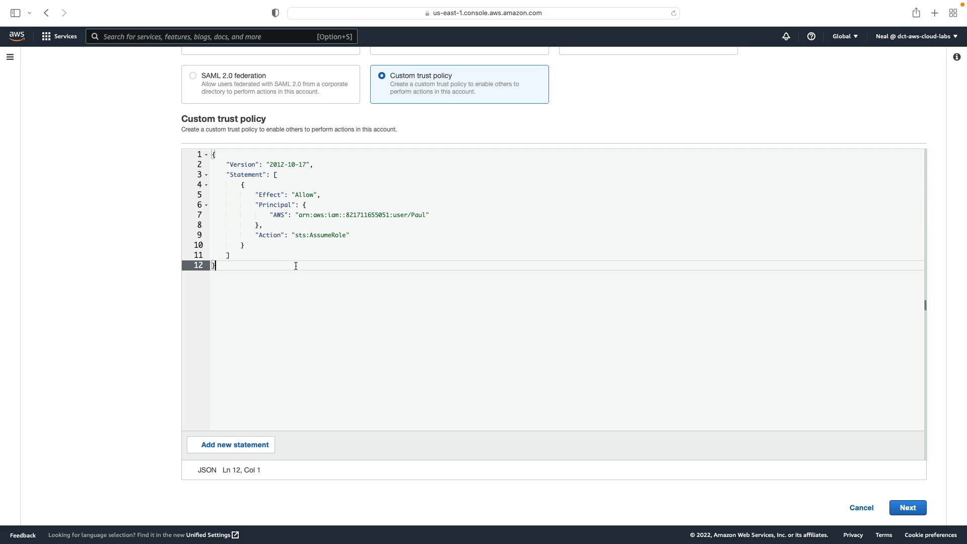
Step: Filter permissions policies by 'ec2' and select AmazonEC2FullAccess for the role
{"action": "left_click", "coordinate": [900, 511]}
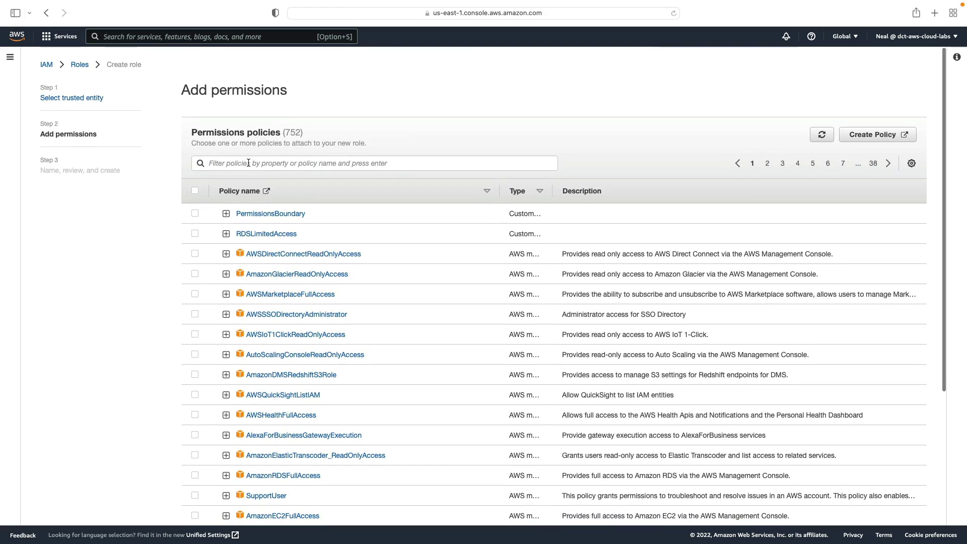
{"action": "left_click", "coordinate": [249, 163]}
{"action": "type", "text": "ec2"}
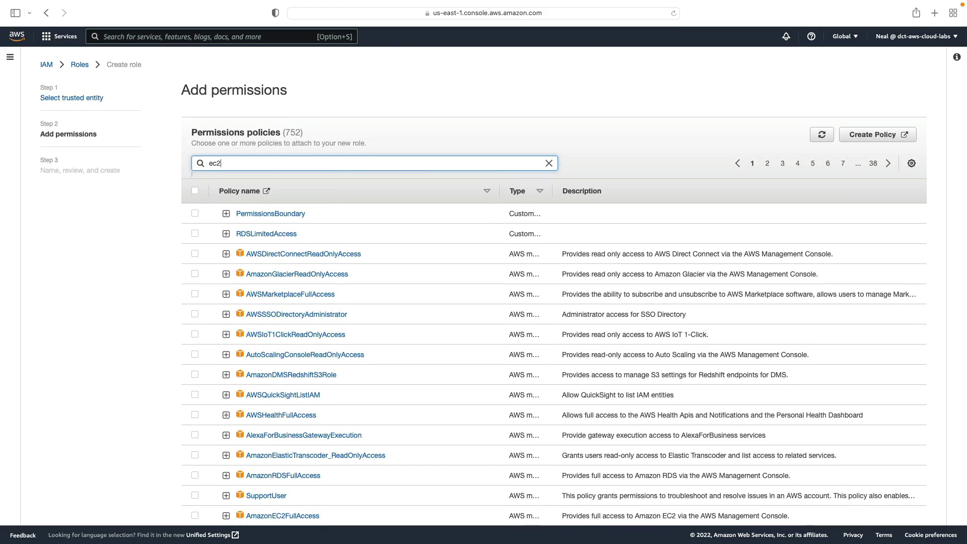
{"action": "key", "text": "Return"}
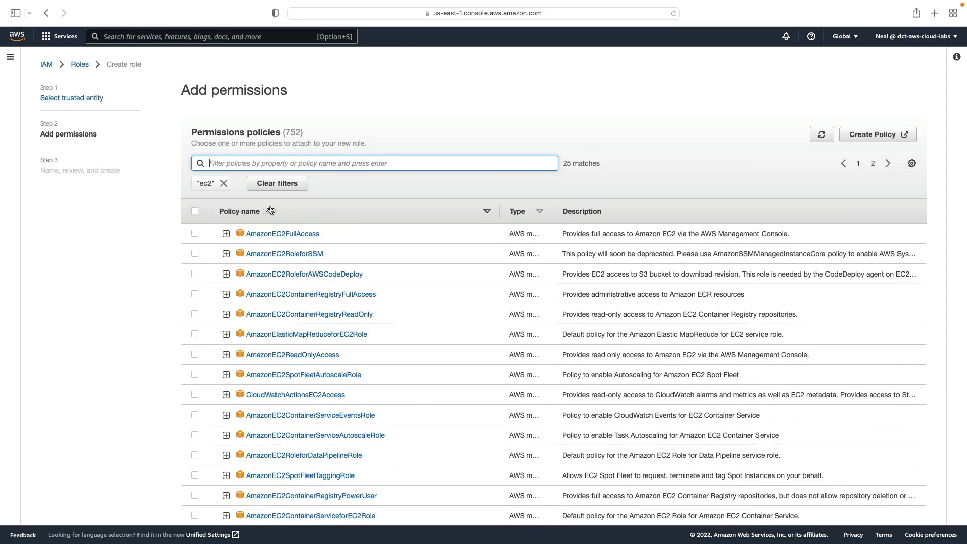
{"action": "left_click", "coordinate": [194, 235]}
{"action": "scroll", "coordinate": [333, 245], "scroll_direction": "down", "scroll_amount": 3}
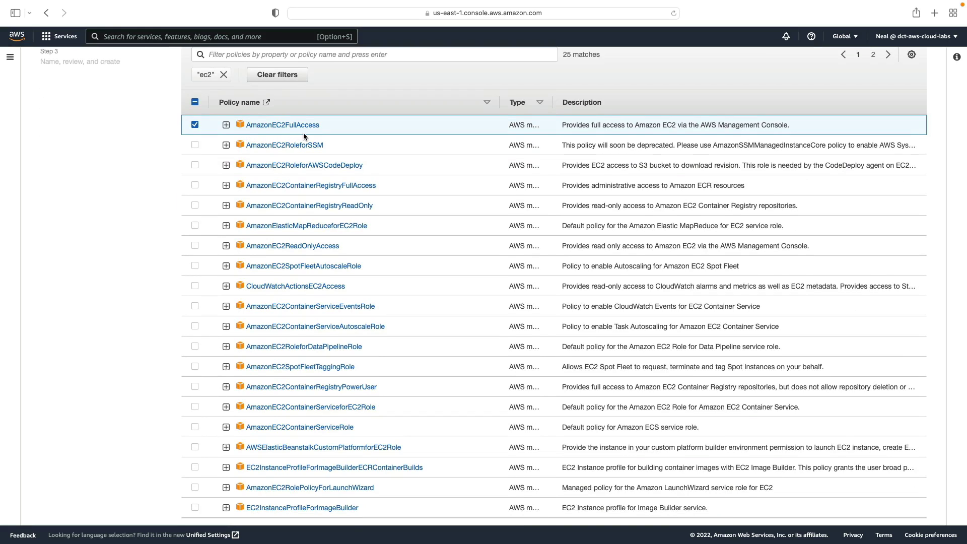
{"action": "scroll", "coordinate": [404, 218], "scroll_direction": "down", "scroll_amount": 5}
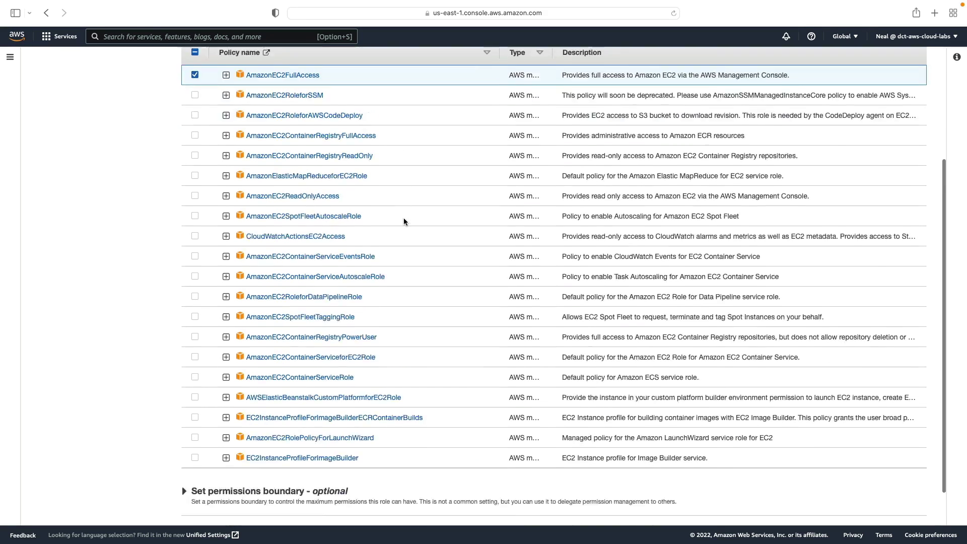
{"action": "scroll", "coordinate": [403, 217], "scroll_direction": "down", "scroll_amount": 3}
Step: Name the role EC2-Full-Access and create it
{"action": "left_click", "coordinate": [912, 511]}
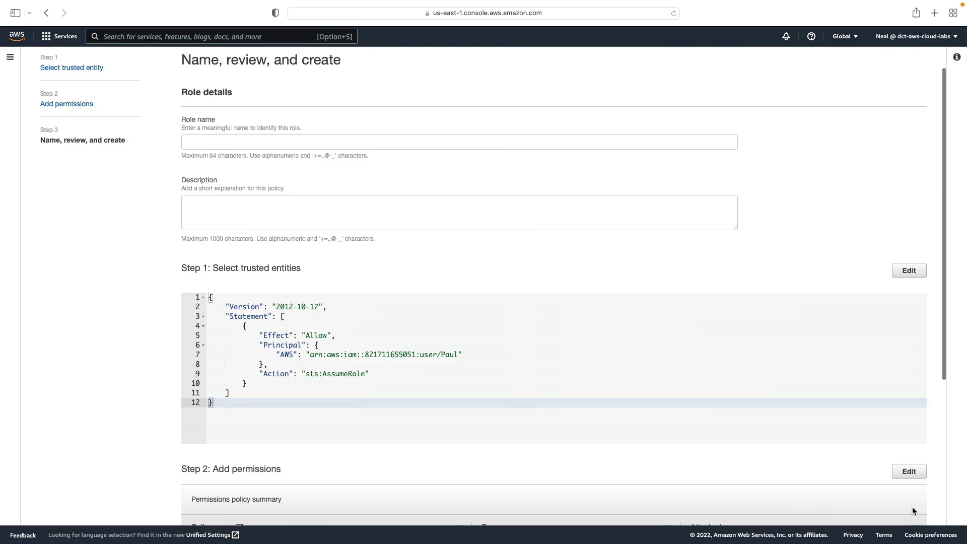
{"action": "left_click", "coordinate": [219, 142]}
{"action": "type", "text": "EC2-Full-Access"}
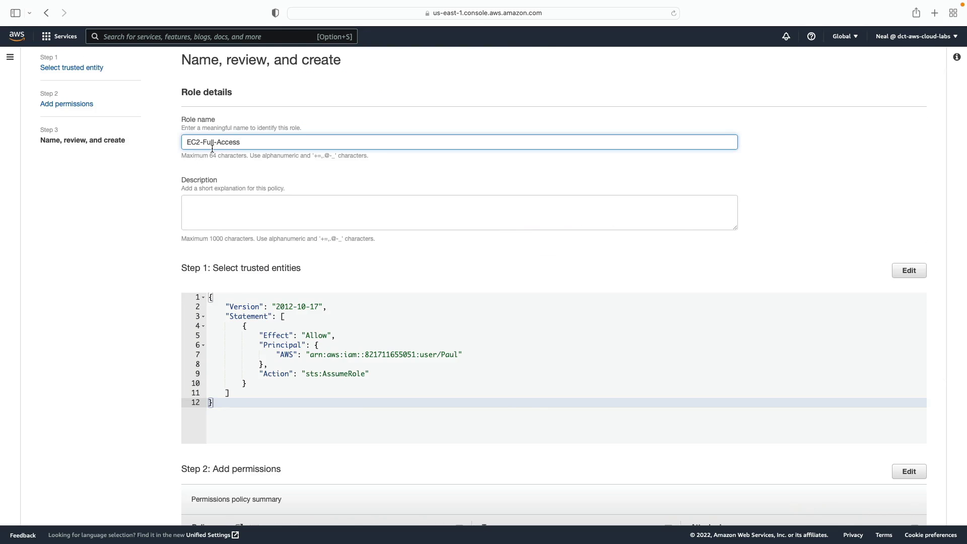
{"action": "scroll", "coordinate": [211, 211], "scroll_direction": "down", "scroll_amount": 3}
{"action": "scroll", "coordinate": [227, 212], "scroll_direction": "down", "scroll_amount": 3}
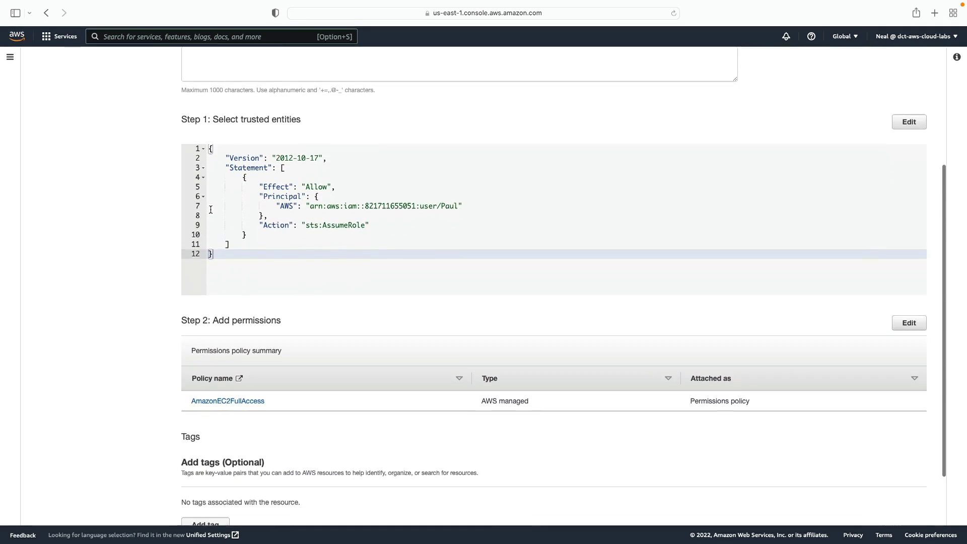
{"action": "scroll", "coordinate": [232, 212], "scroll_direction": "down", "scroll_amount": 2}
{"action": "left_click", "coordinate": [897, 507]}
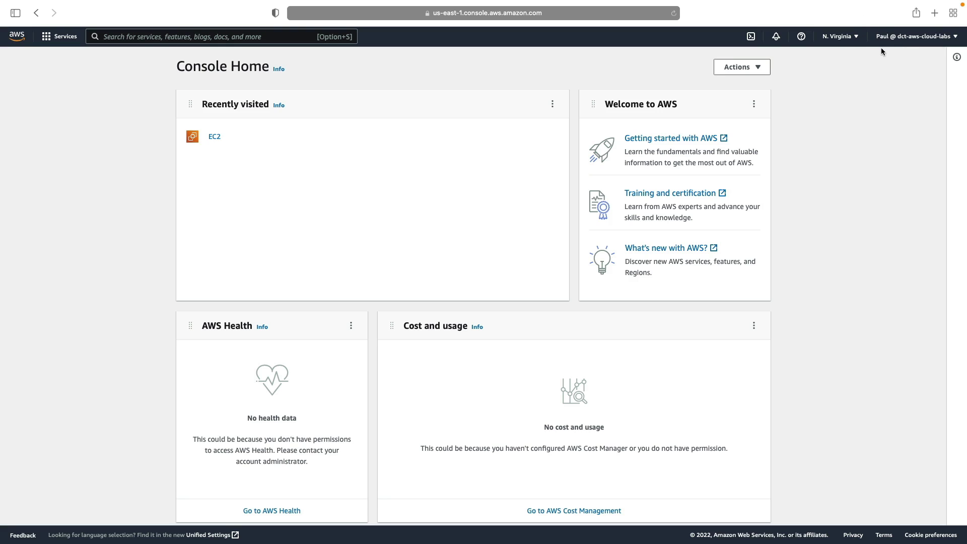
Step: Search the services bar for 'ec2'
{"action": "left_click", "coordinate": [119, 36]}
{"action": "type", "text": "ec2"}
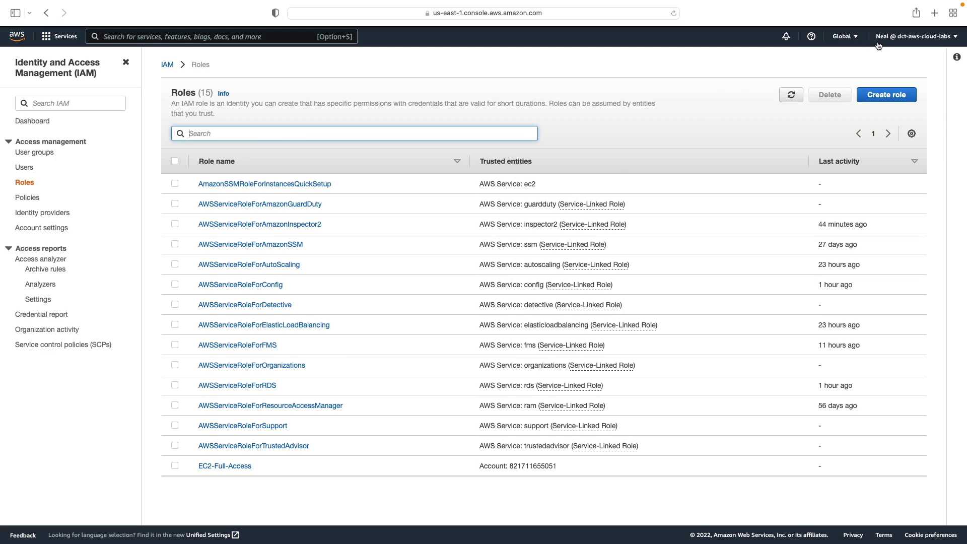
Step: Copy the account ID from the IAM dashboard, then open the IAM user's account menu
{"action": "left_click", "coordinate": [213, 467]}
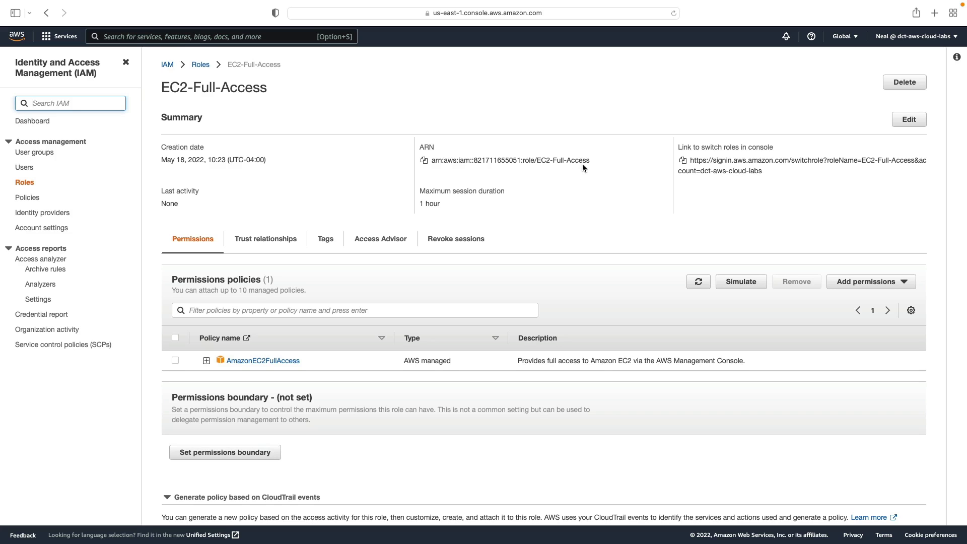
{"action": "left_click", "coordinate": [30, 121]}
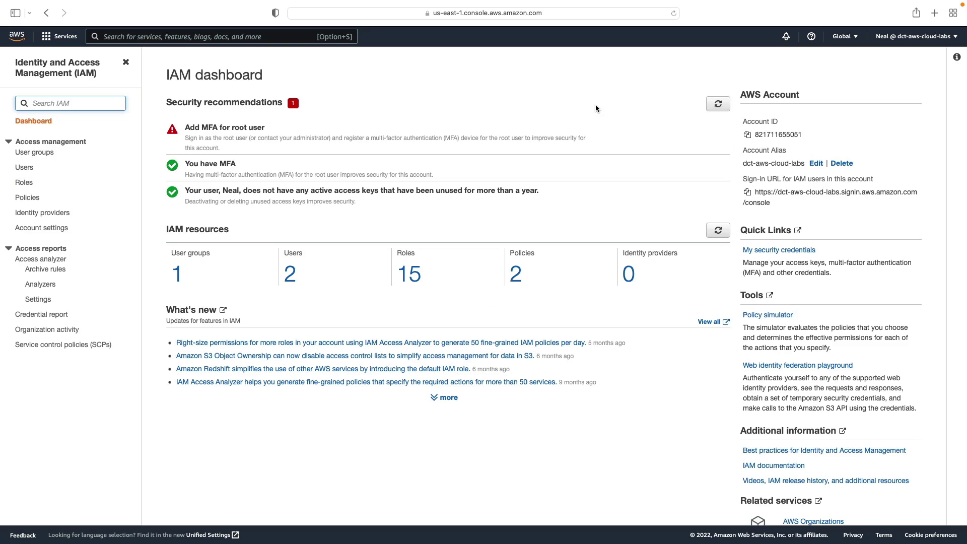
{"action": "left_click", "coordinate": [748, 134]}
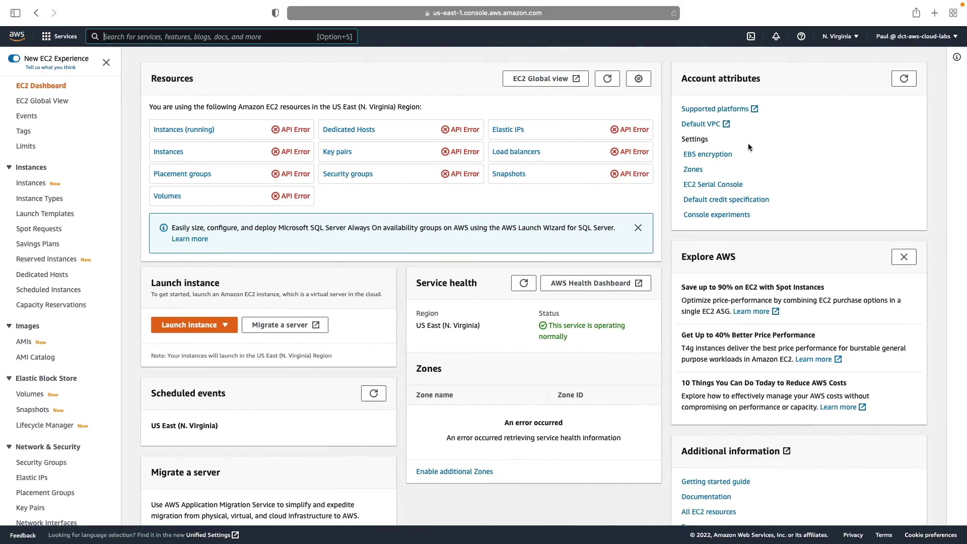
{"action": "left_click", "coordinate": [912, 36]}
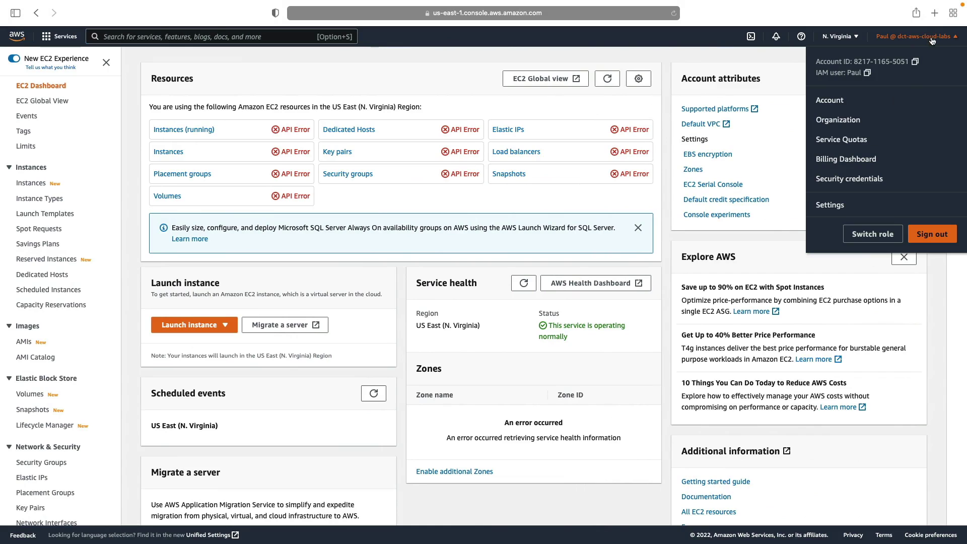
{"action": "left_click", "coordinate": [872, 233]}
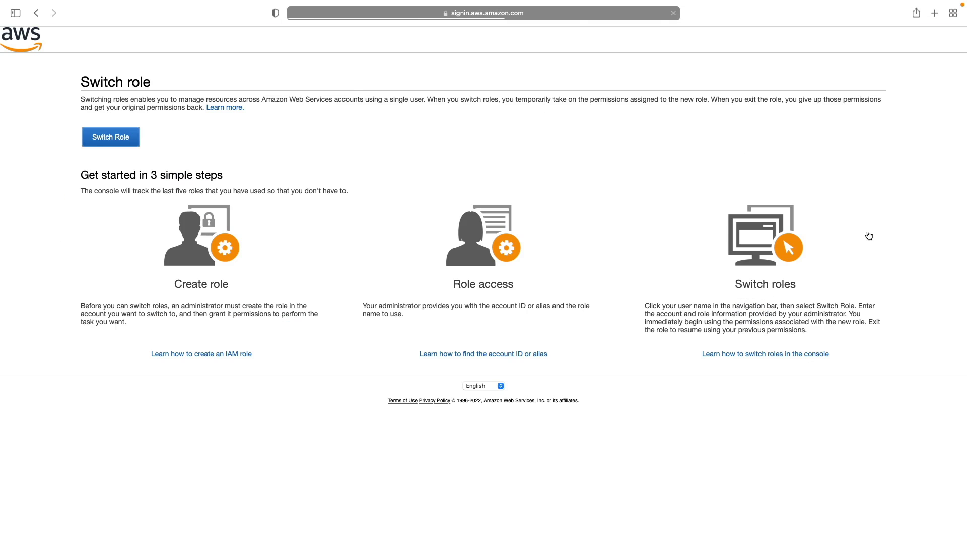
{"action": "left_click", "coordinate": [110, 137]}
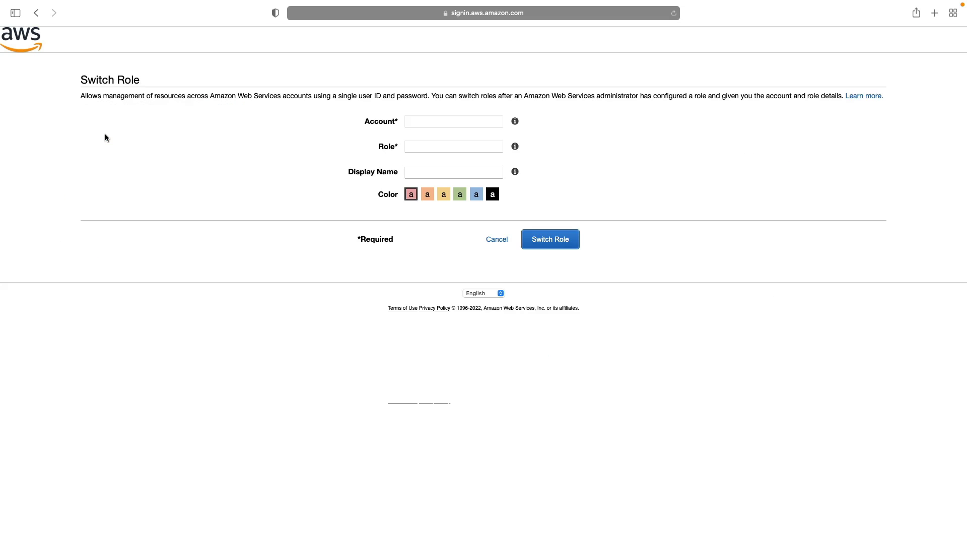
{"action": "left_click", "coordinate": [416, 121]}
{"action": "type", "text": "821711655051"}
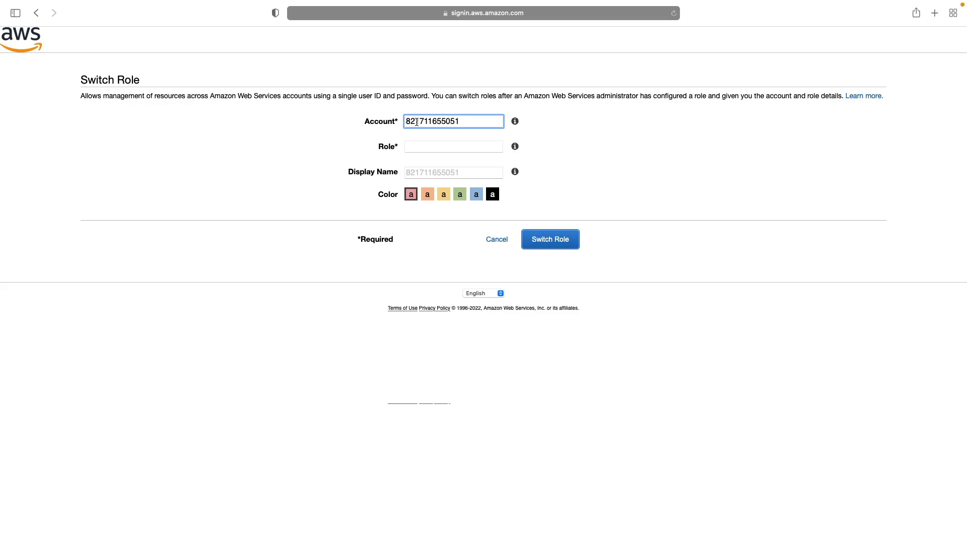
{"action": "left_click", "coordinate": [416, 147]}
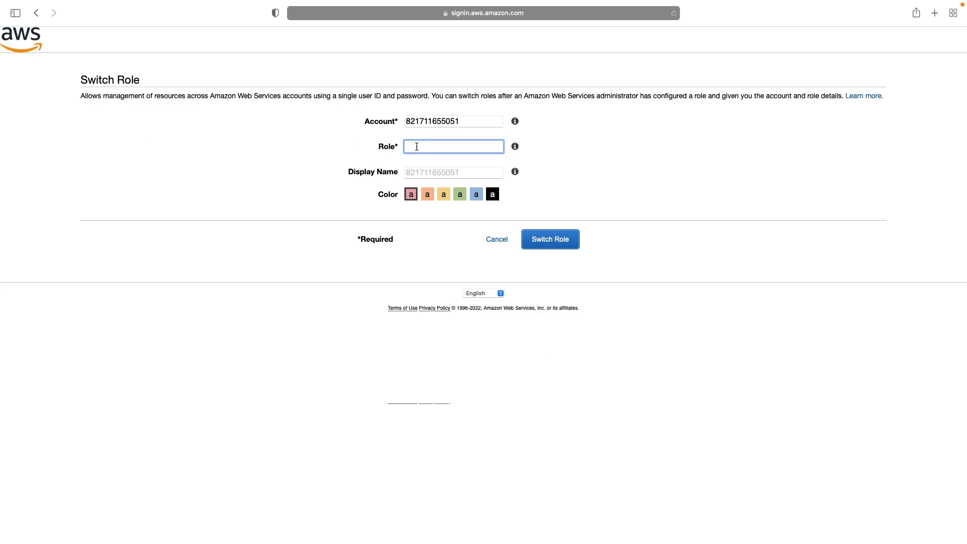
{"action": "type", "text": "EC2-Full-Access"}
{"action": "left_click", "coordinate": [412, 172]}
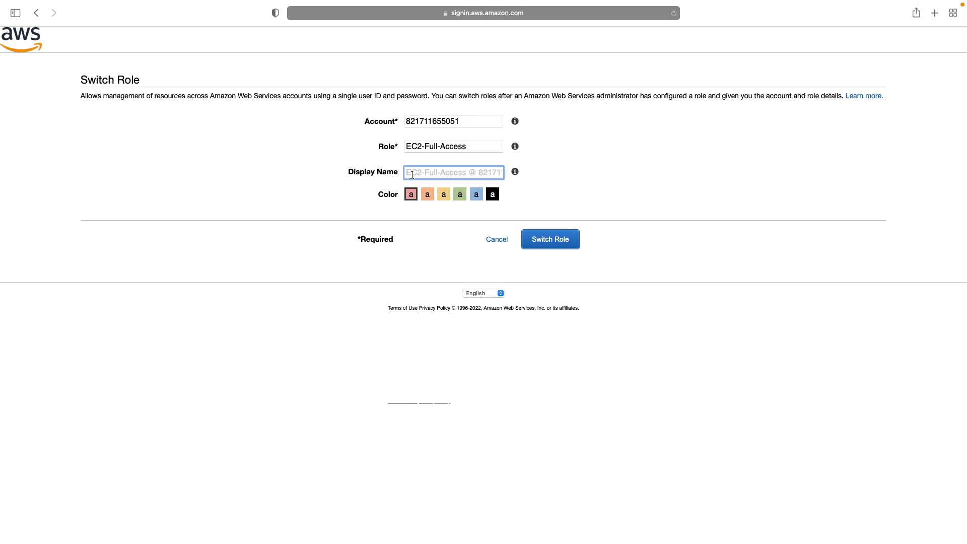
{"action": "type", "text": "EC2-Access"}
{"action": "left_click", "coordinate": [557, 241]}
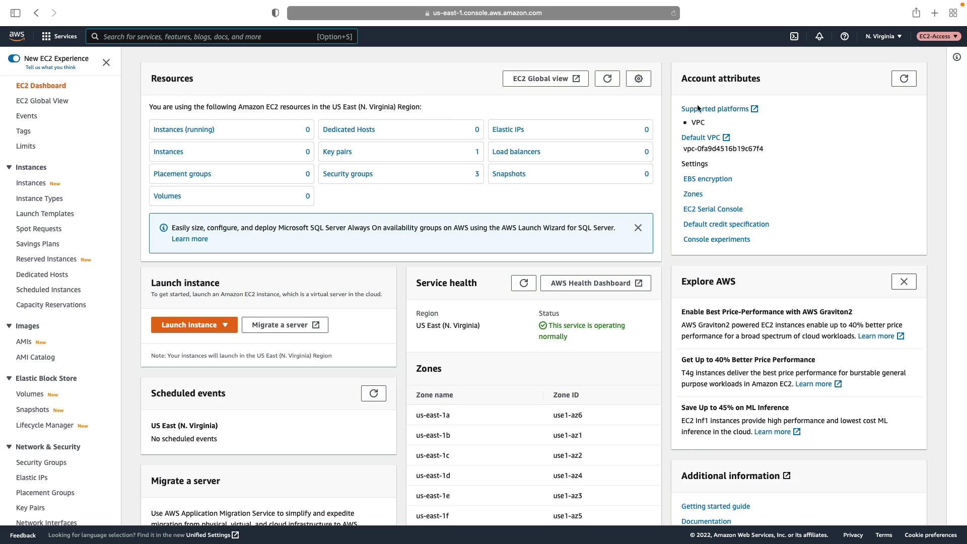
Step: Open the EC2-Access menu to confirm EC2-Full-Access is the active role
{"action": "left_click", "coordinate": [938, 37]}
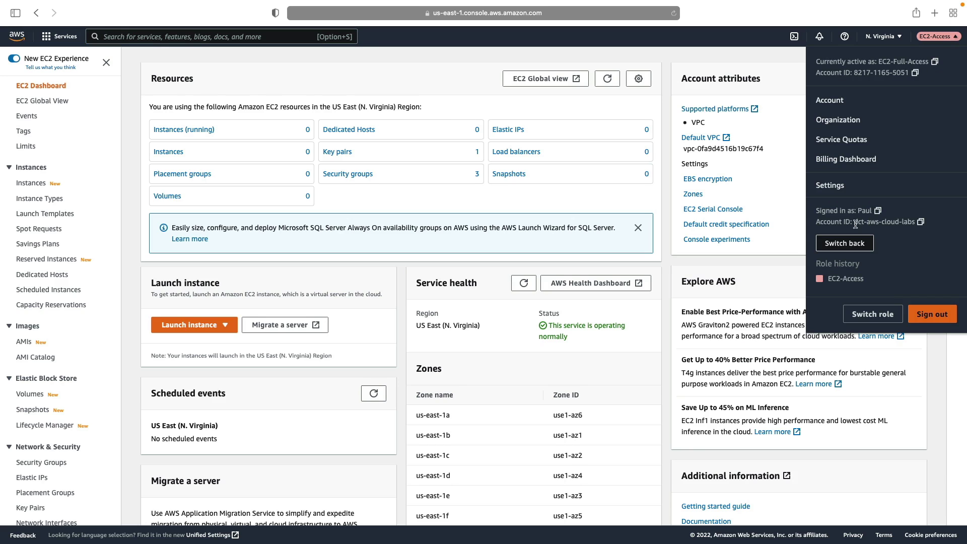